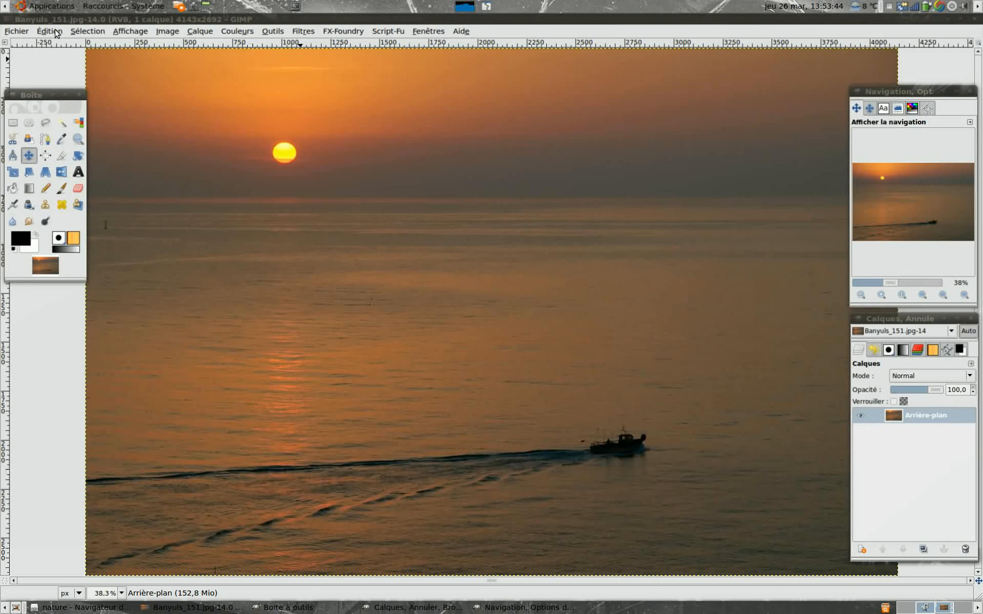
Step: Open the bird photo DSC_5132.jpg from the Bureau folder and place its window over the sunset image
click(23, 31)
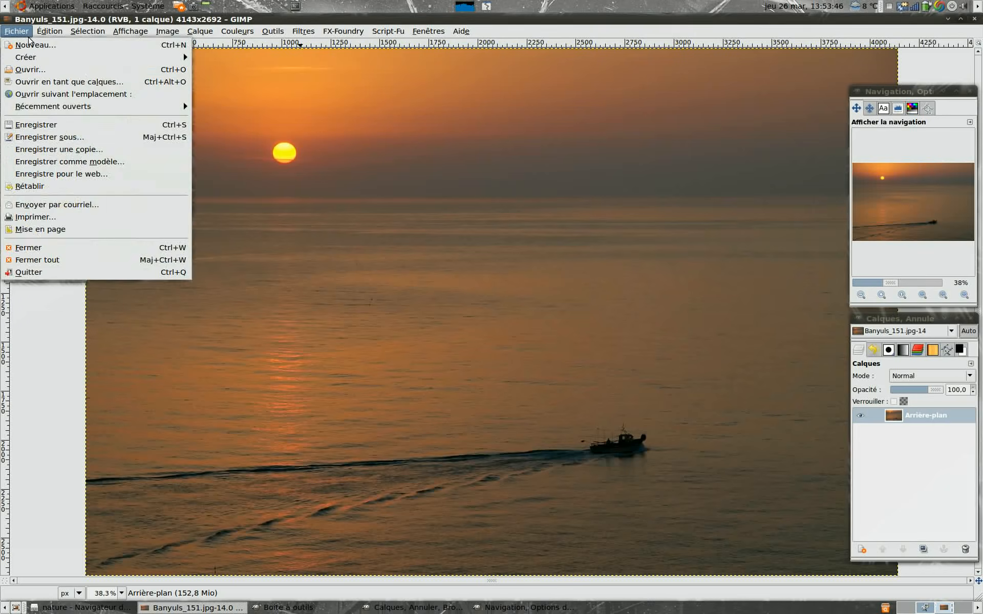
click(29, 70)
click(331, 305)
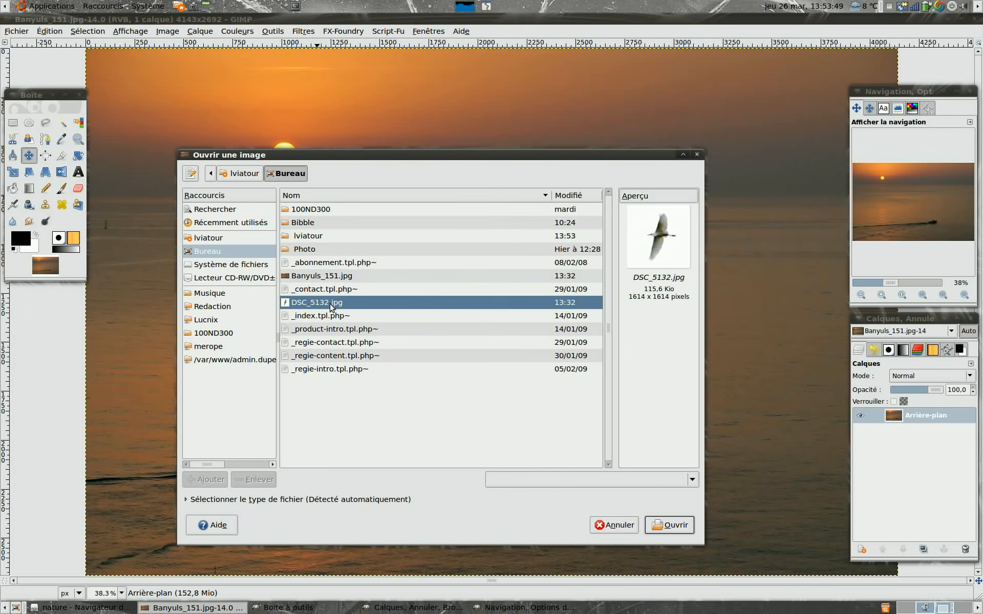
click(677, 525)
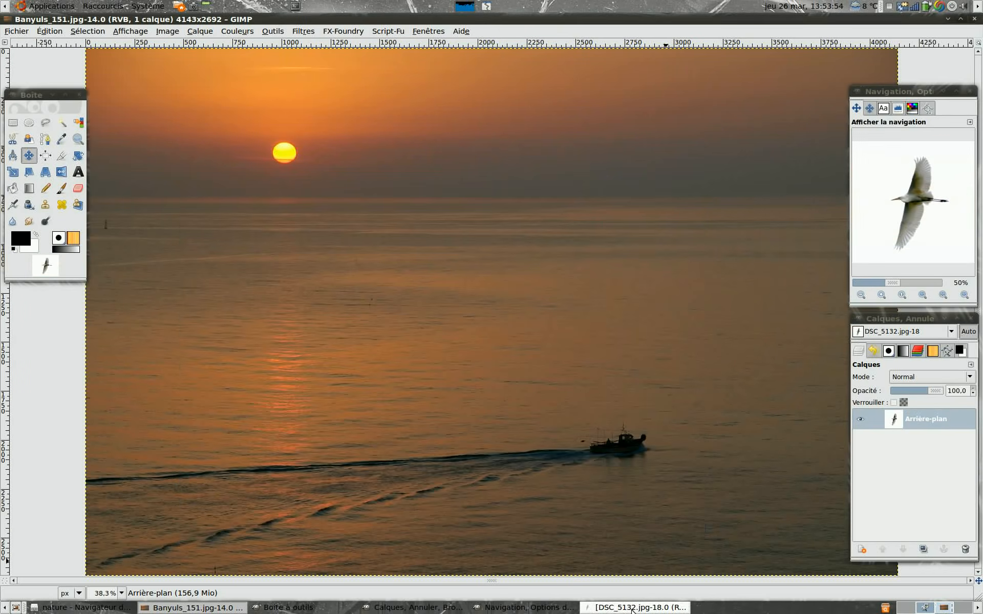
click(633, 610)
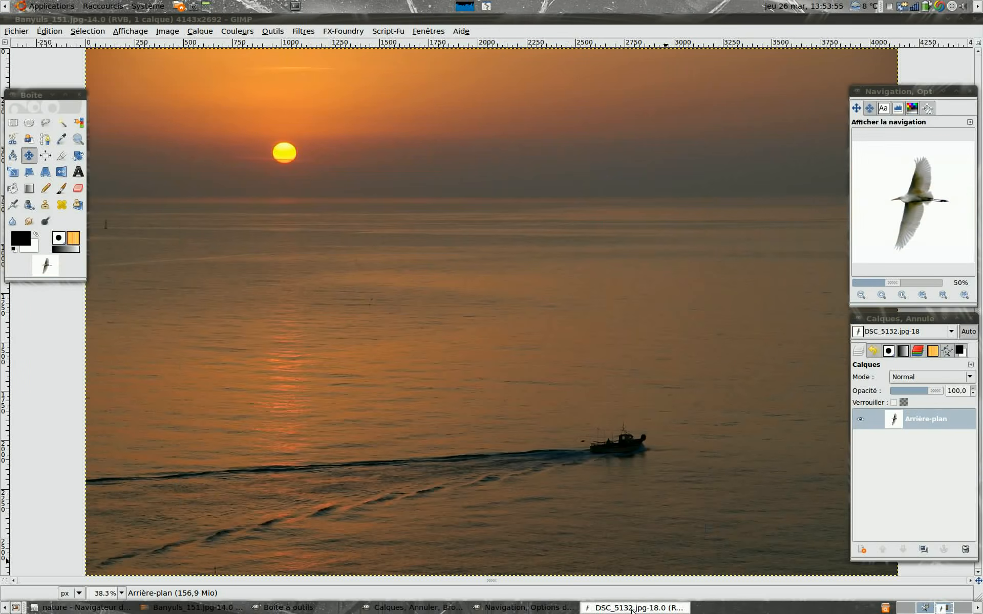
drag(412, 132, 607, 59)
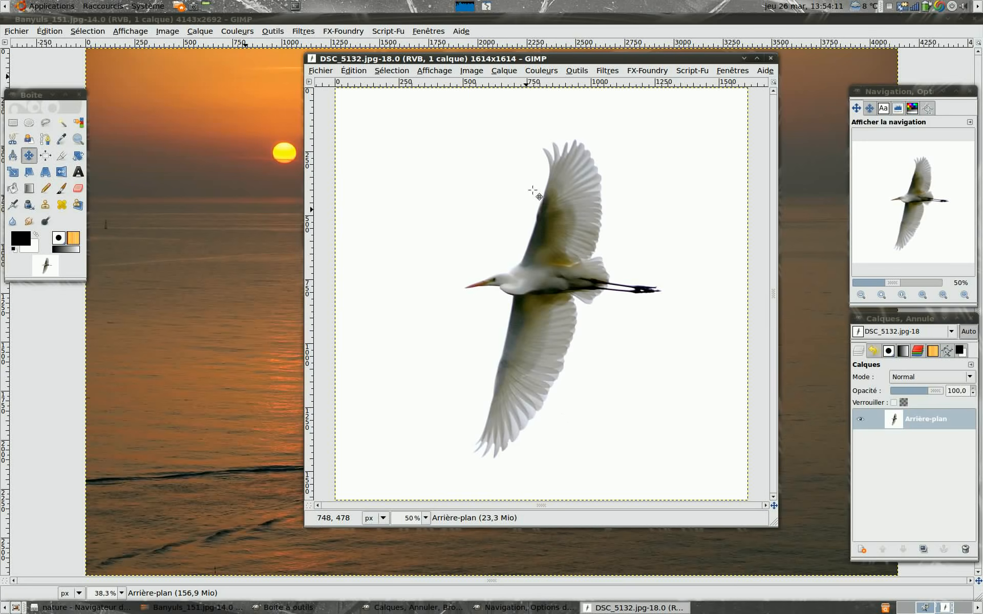
Step: Darken the bird to a near-black silhouette with Curves, pulling the Value curve's highlight end down to about x 251, y 132
click(544, 72)
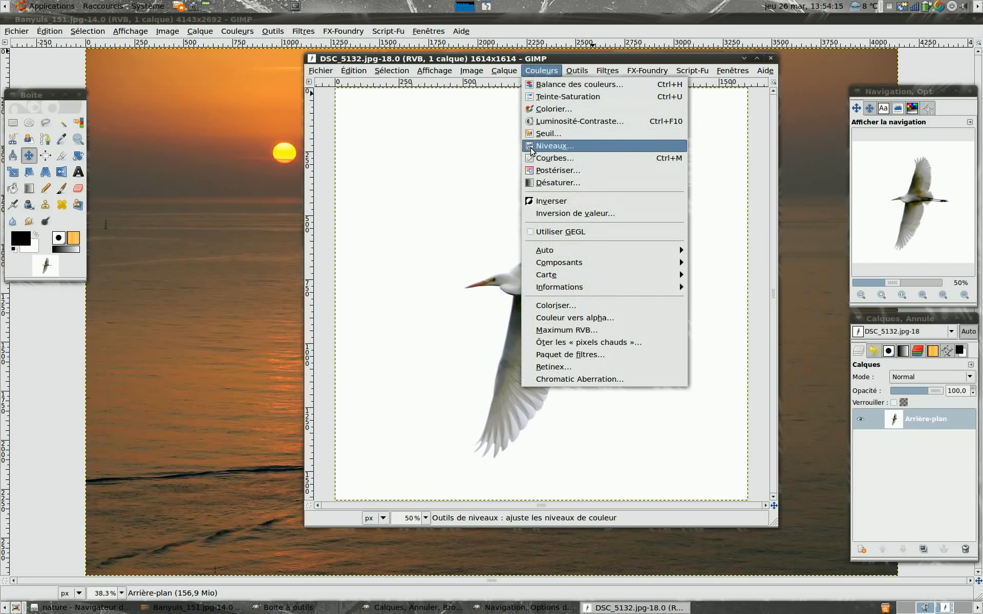
click(539, 158)
drag(361, 232, 377, 286)
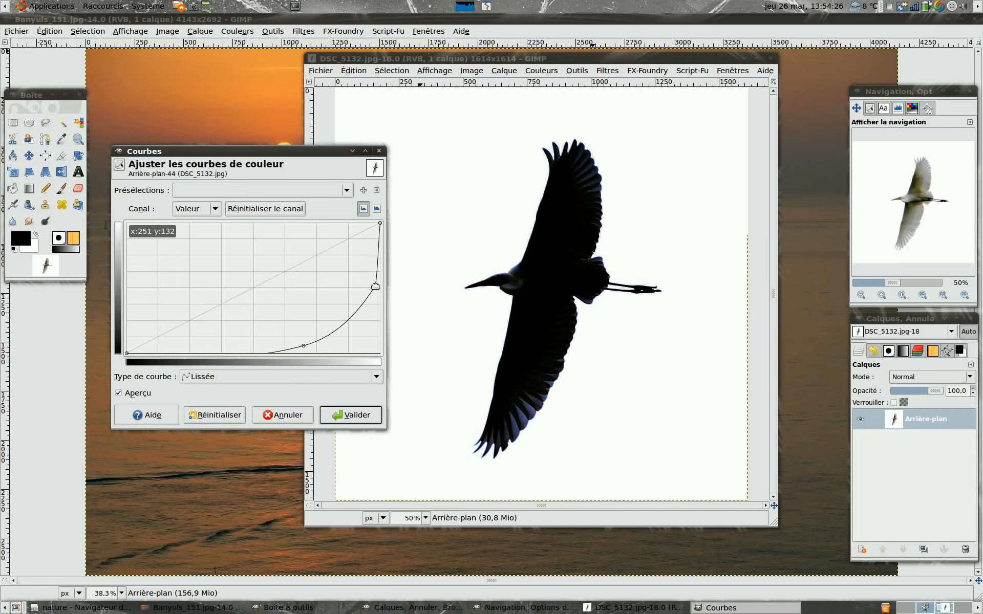
Step: Raise the midtones of the Red channel curve to about x 105, y 142
click(217, 211)
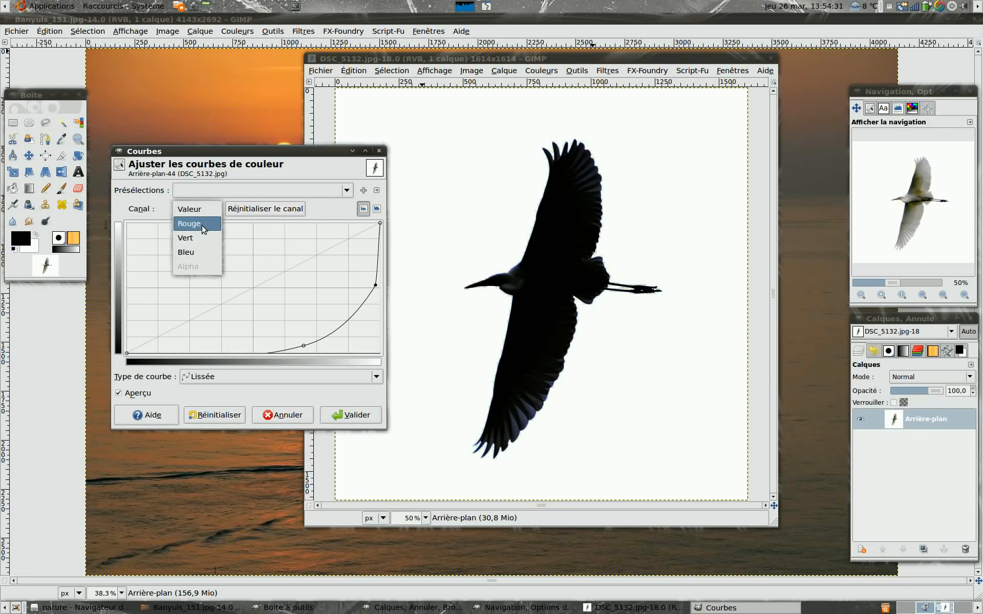
click(203, 224)
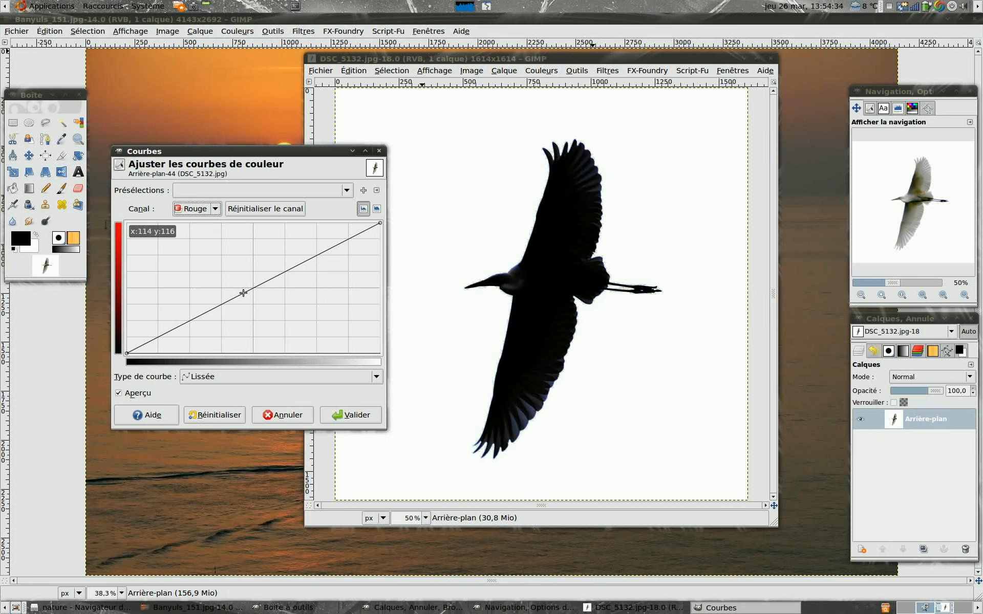
drag(243, 293, 232, 281)
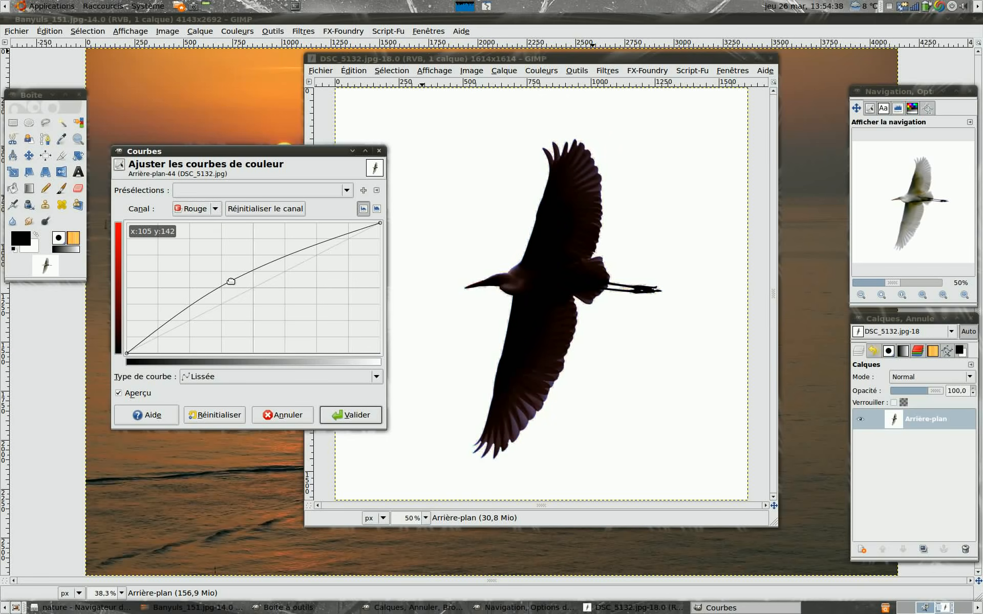
Step: Lower the midtones of the Blue channel curve slightly and apply the Curves adjustment to the bird
click(215, 210)
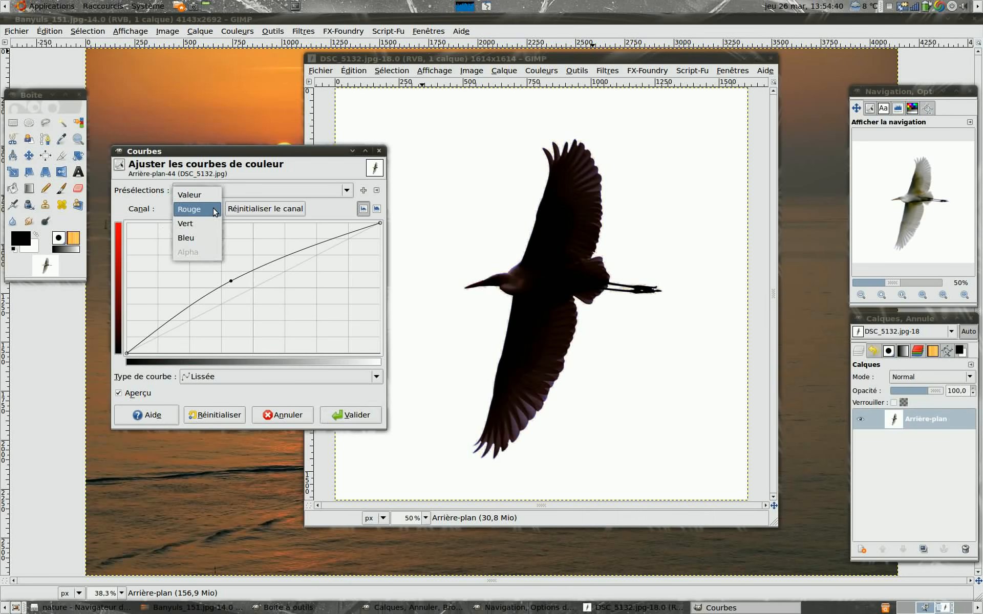
click(205, 239)
drag(256, 296, 264, 307)
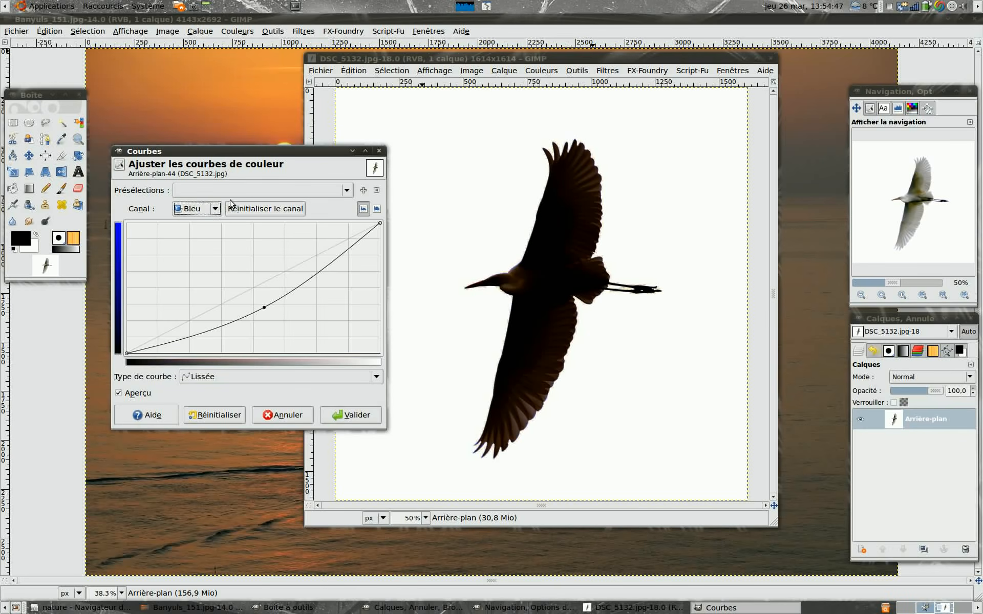
click(215, 212)
click(202, 195)
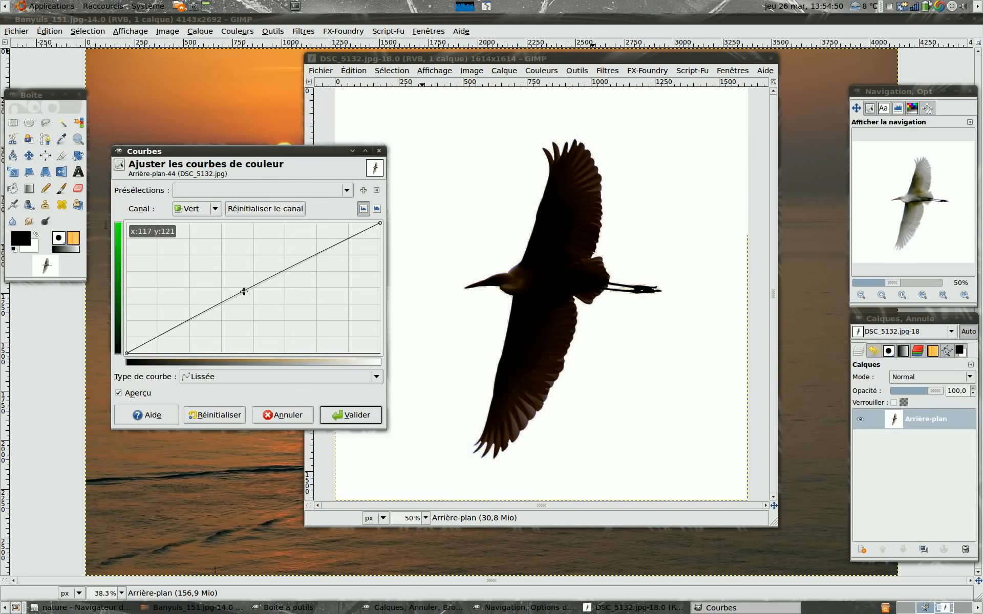
click(356, 416)
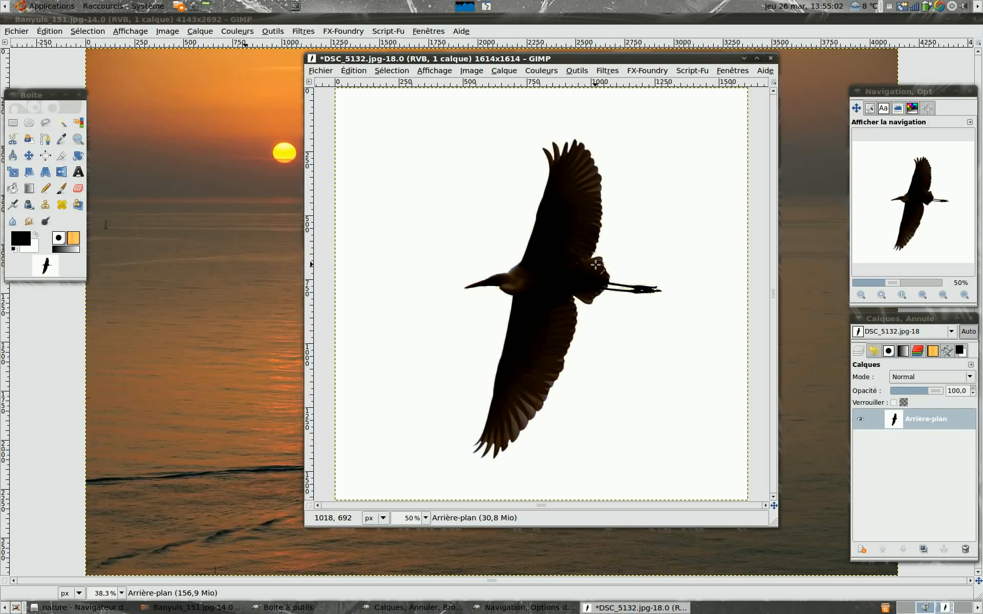
Step: Flip the bird image horizontally so that the bird faces the opposite way
click(471, 70)
mouse_move(491, 109)
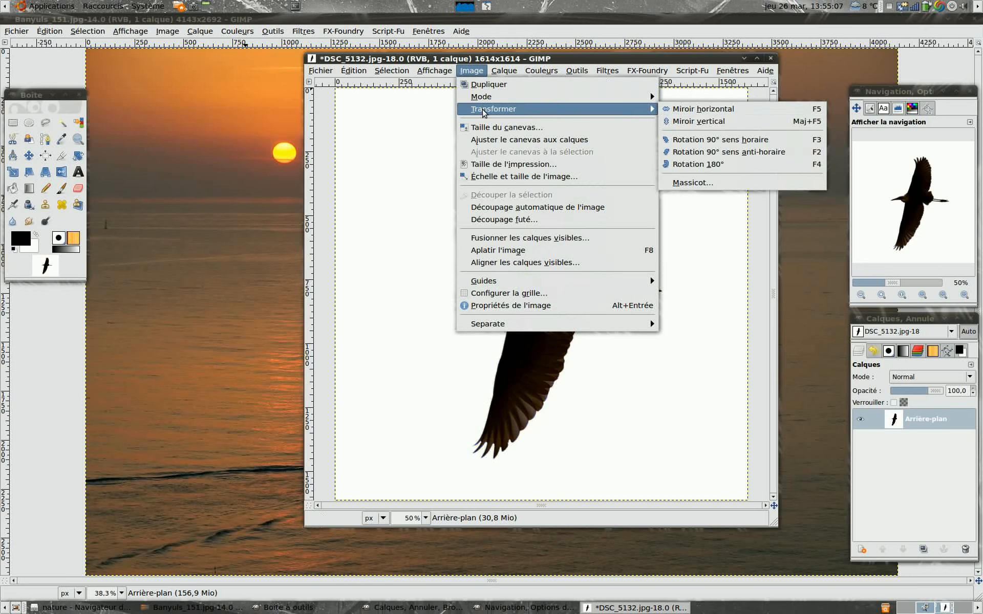
click(725, 111)
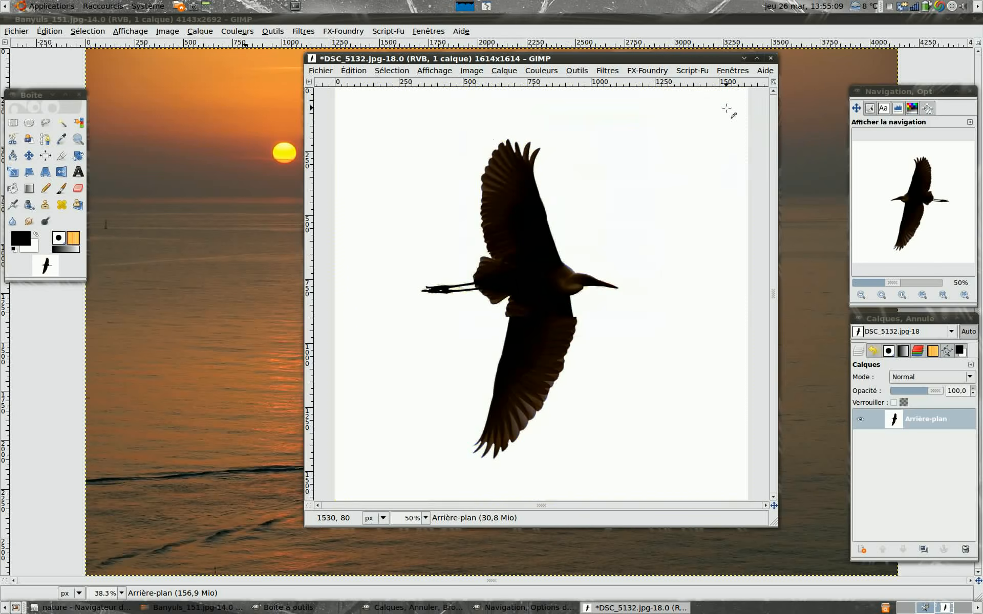
click(614, 71)
key(Left)
key(Escape)
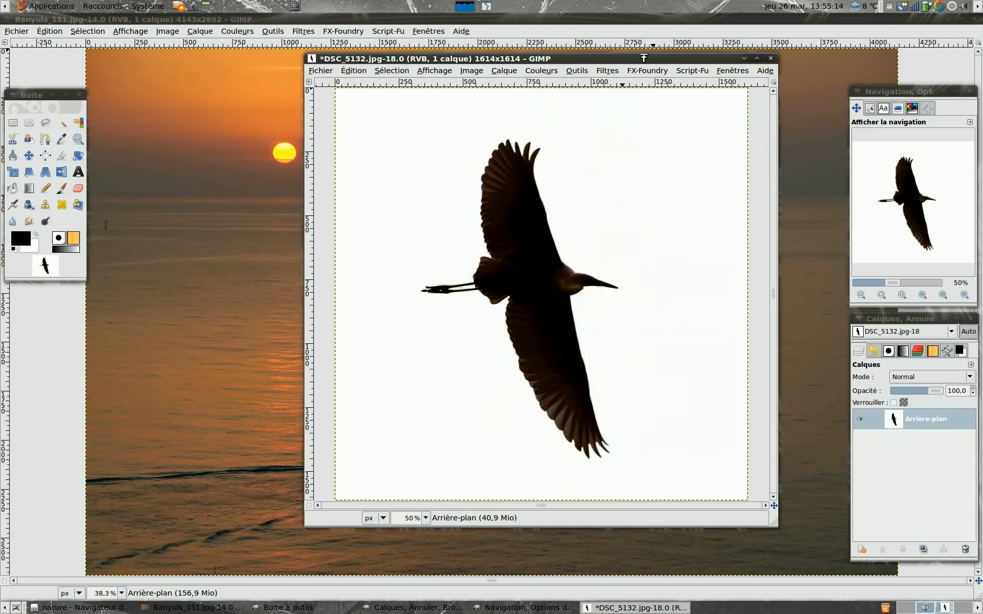
Step: Copy the flipped bird image and close its window without saving
click(354, 70)
click(381, 152)
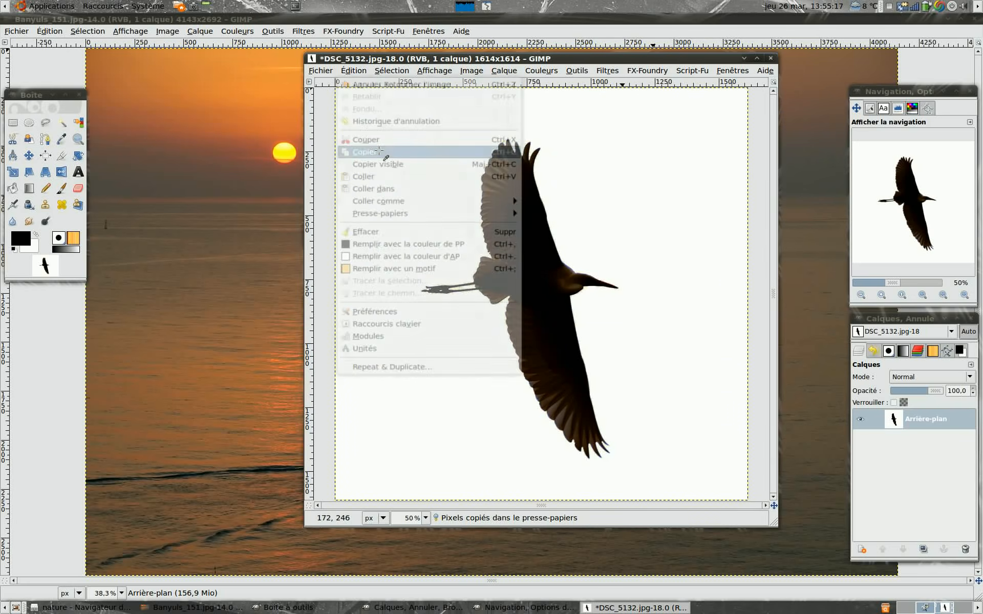
click(771, 59)
click(440, 344)
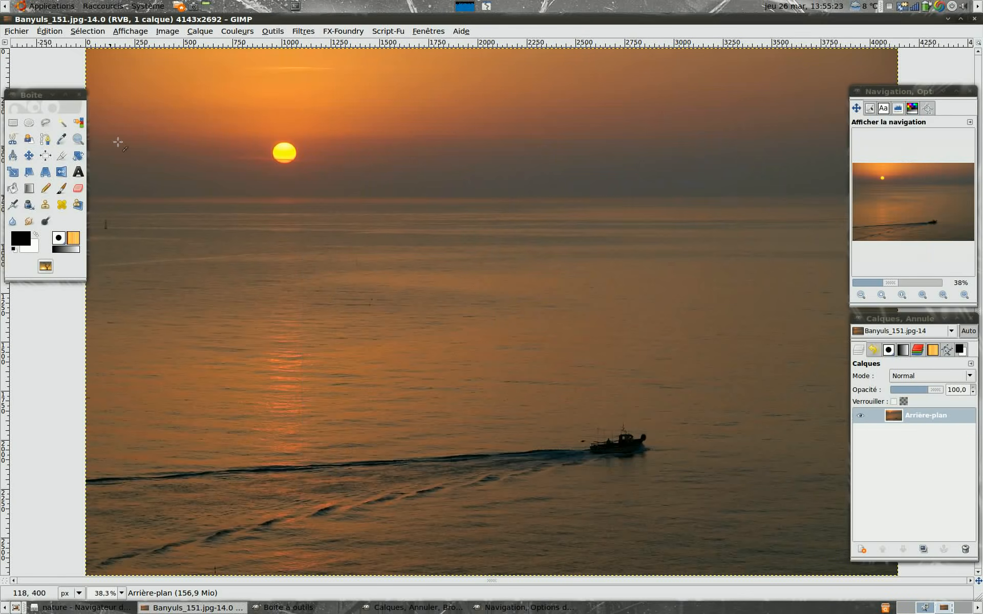
Step: Paste the bird into the sunset image as a new layer and set its blend mode to Multiplier
click(50, 32)
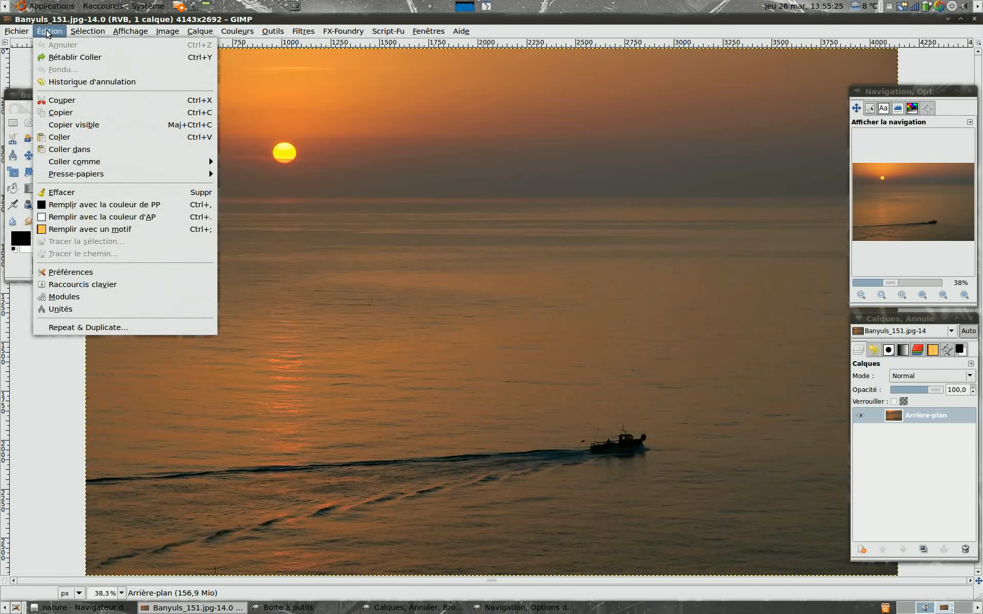
click(67, 136)
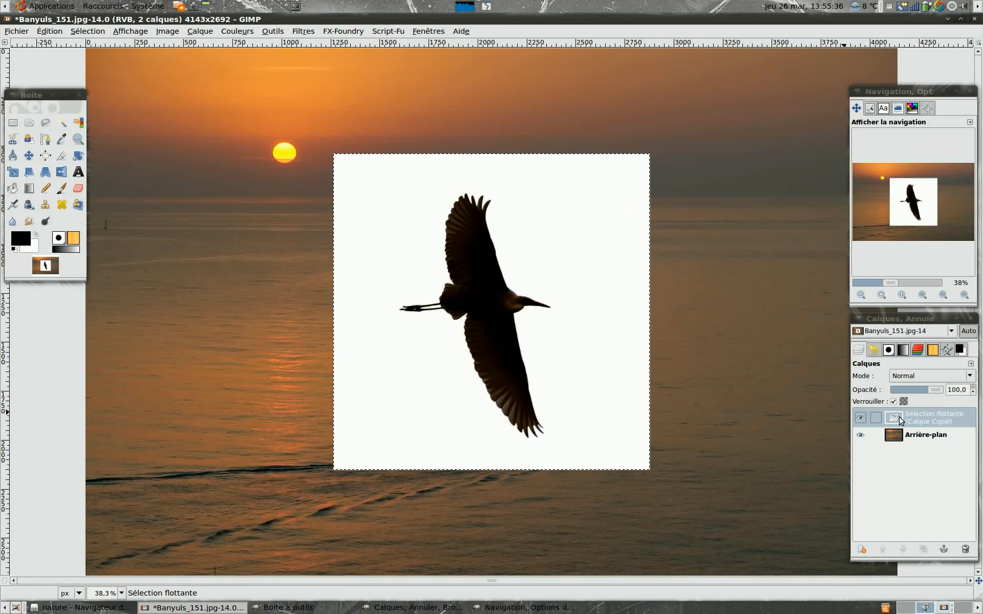
click(863, 549)
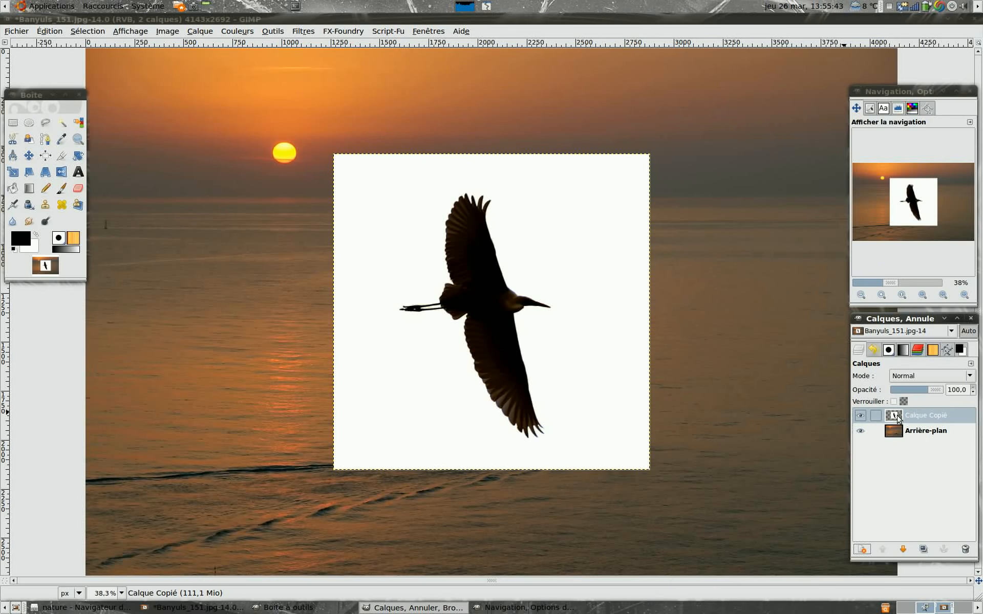
click(969, 377)
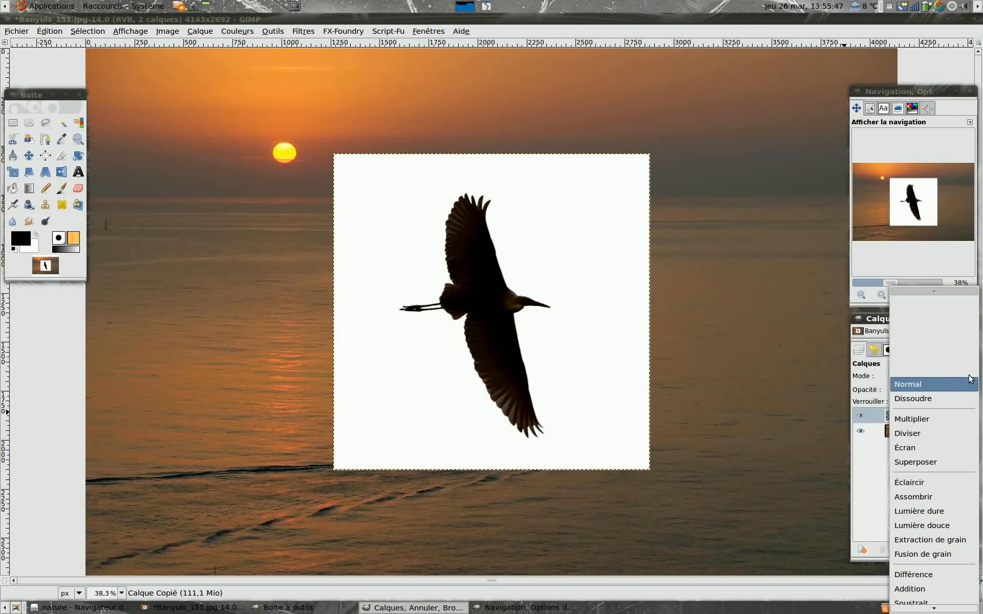
click(950, 418)
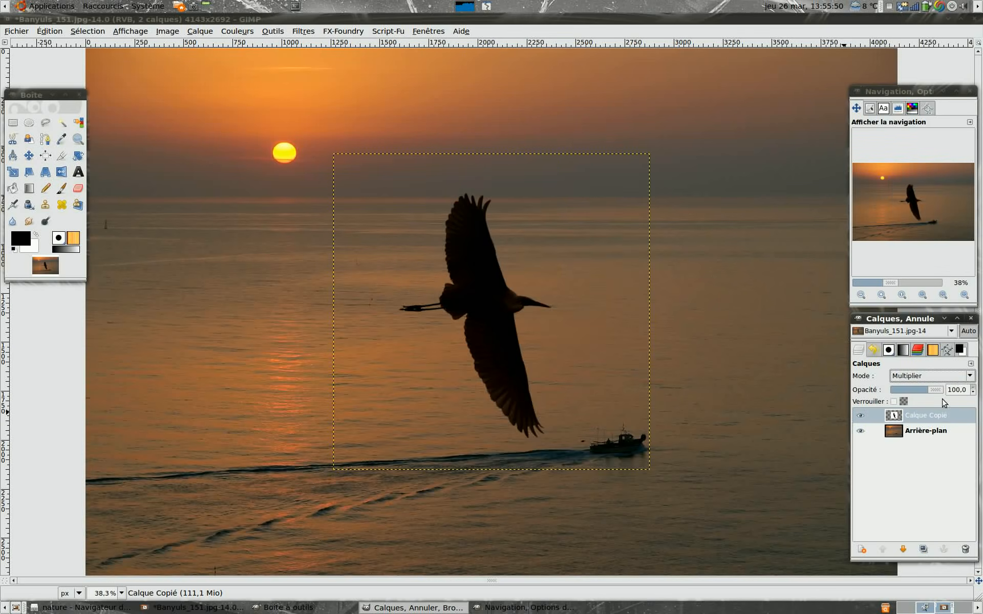
Step: Try the Lumière dure and Soustrait blend modes on the bird layer and return it to Multiplier
click(967, 377)
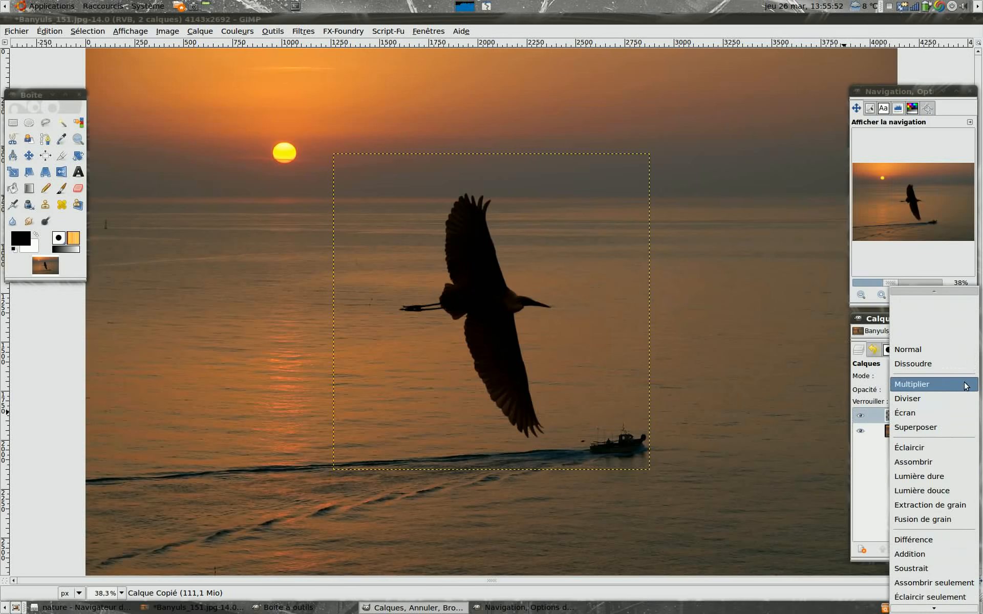
click(932, 476)
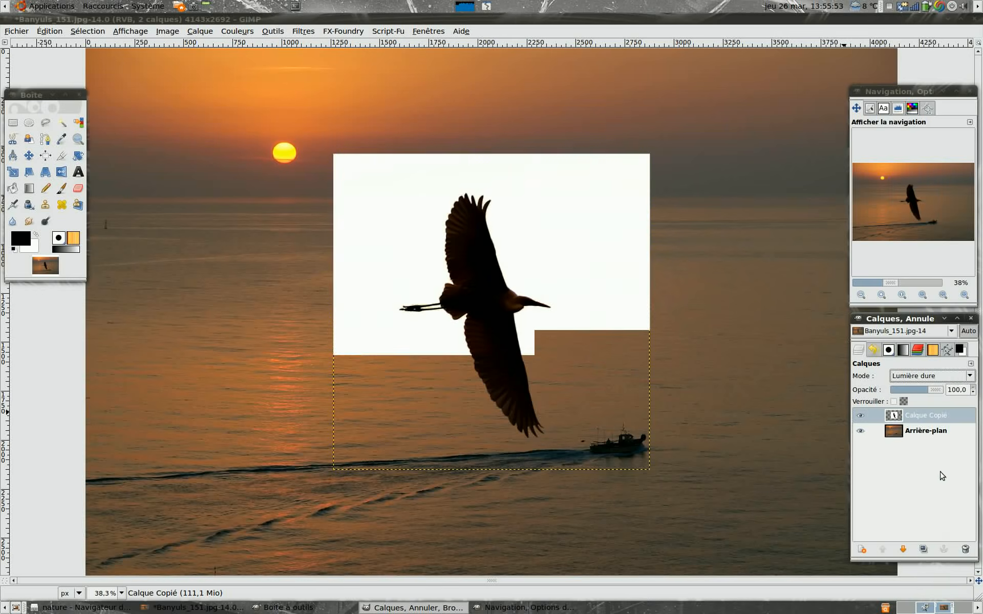
click(969, 378)
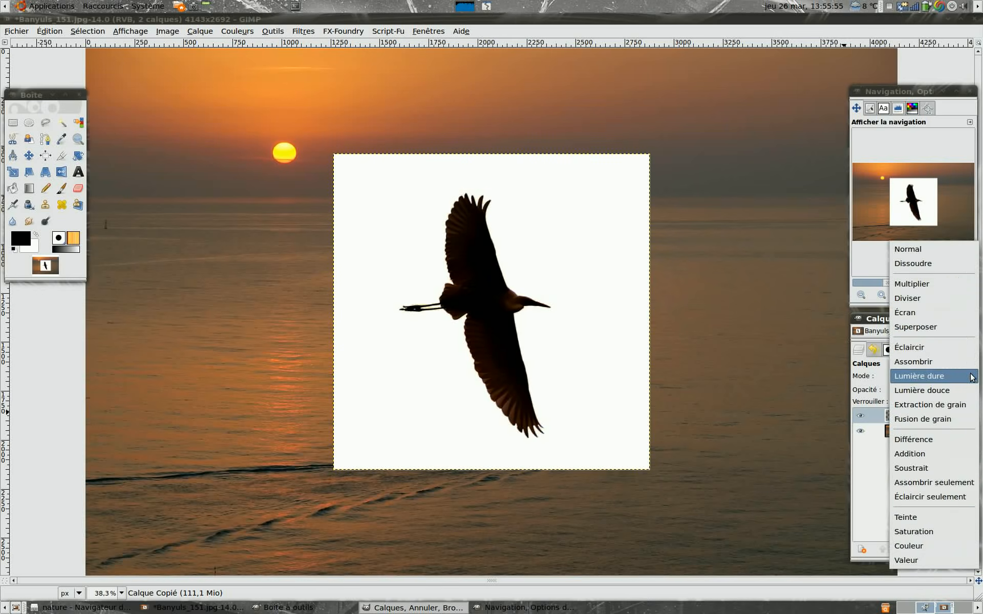
click(925, 469)
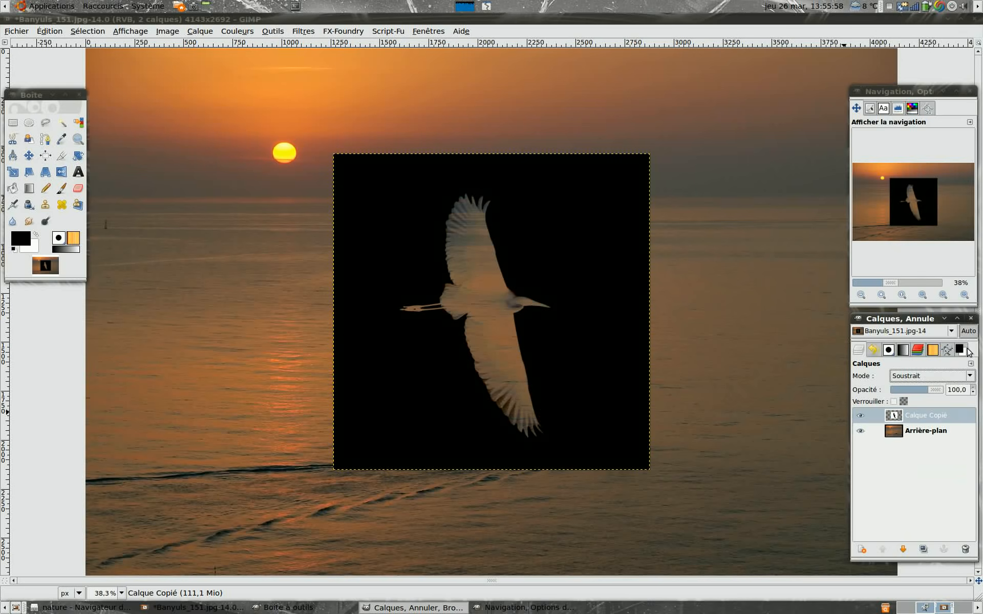
click(970, 376)
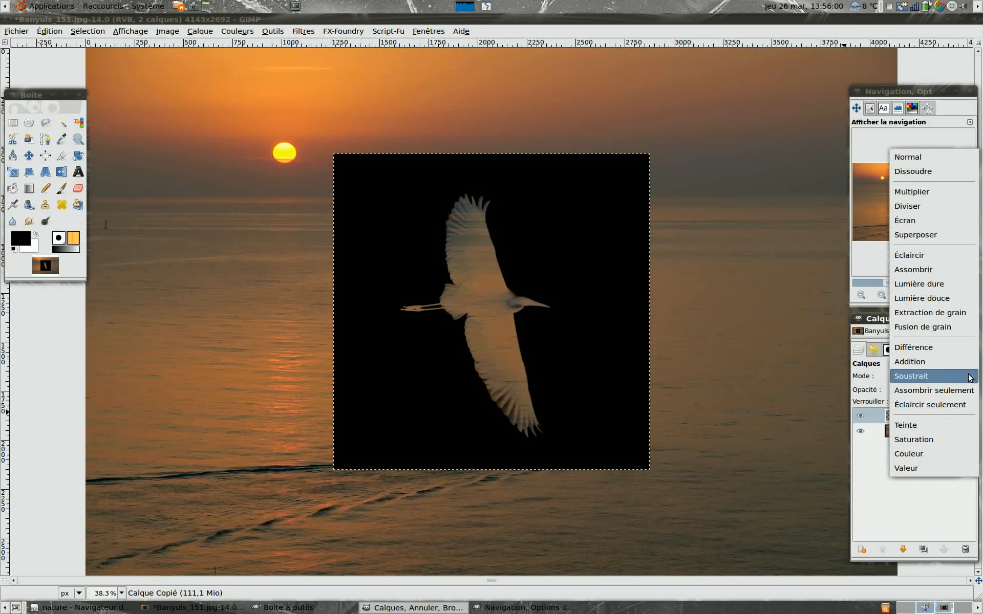
click(938, 192)
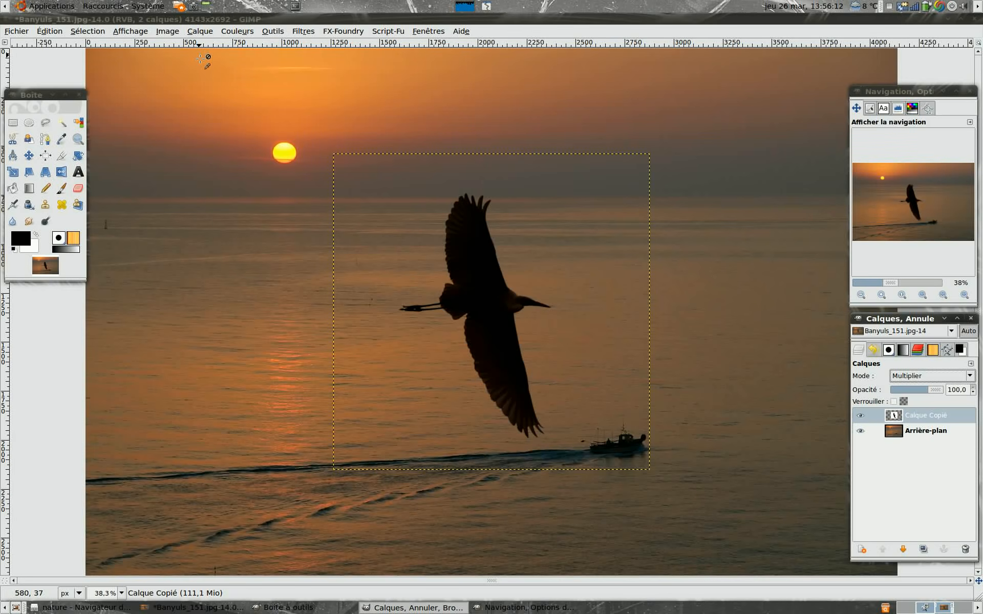
Step: Scale the bird layer to 900 x 900 pixels with Cubique interpolation
click(201, 31)
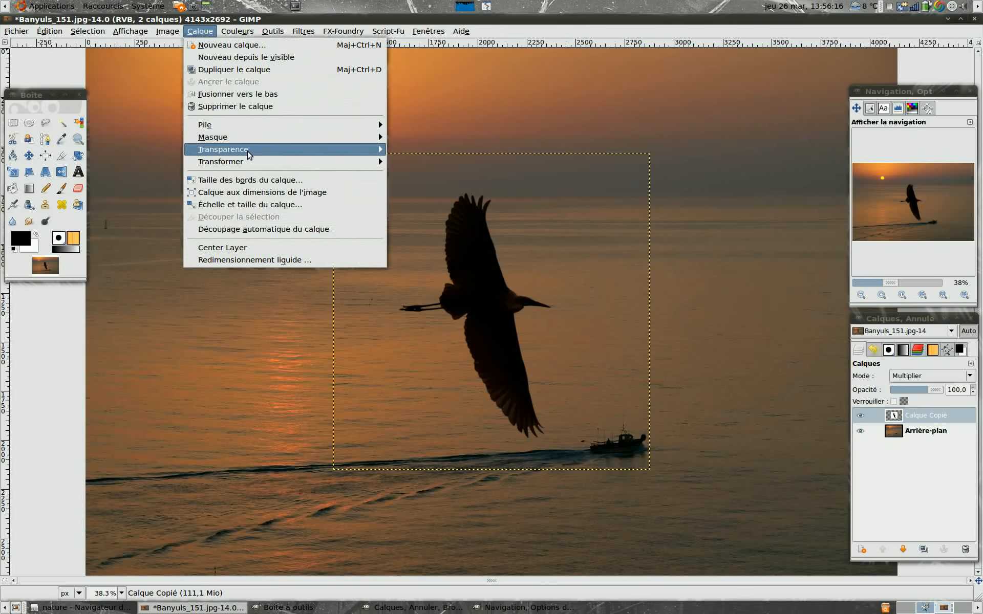
mouse_move(246, 163)
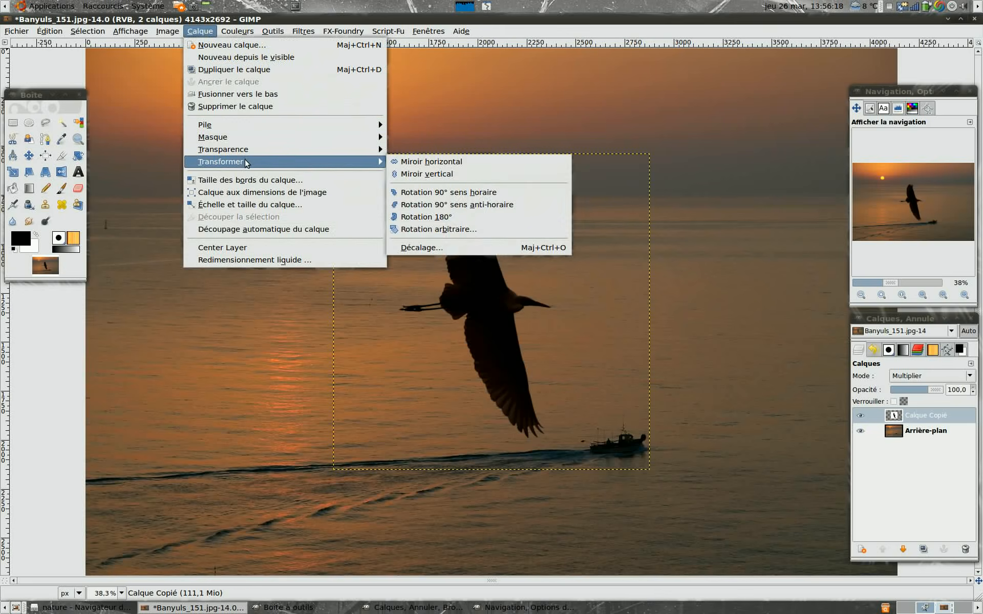
click(252, 205)
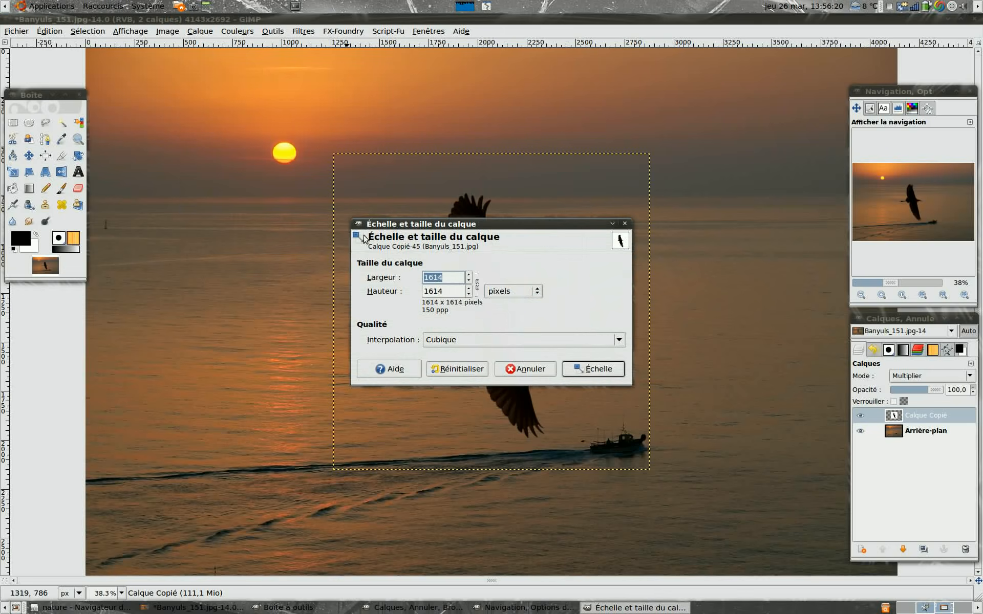
text(900)
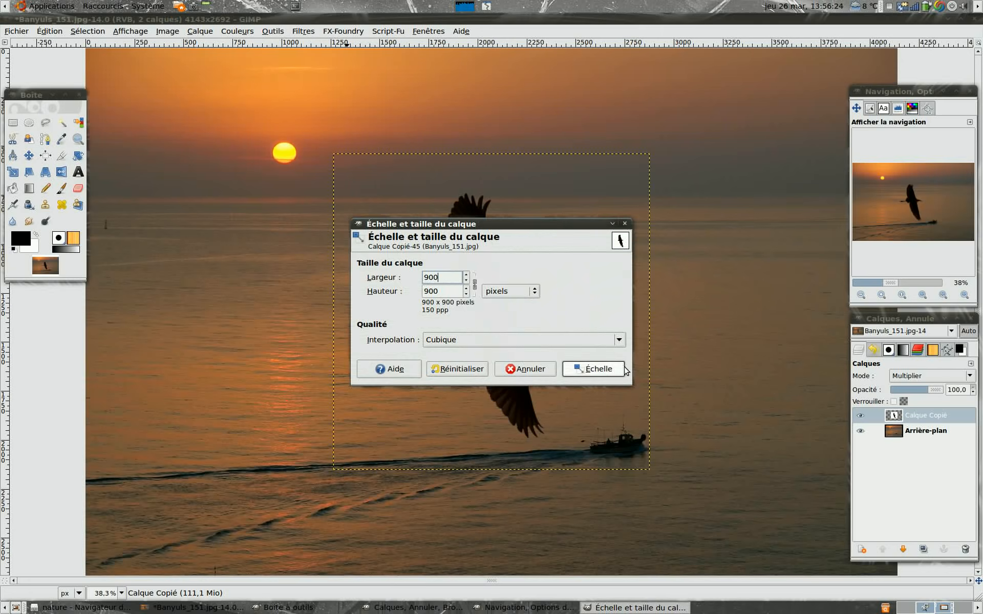
click(610, 369)
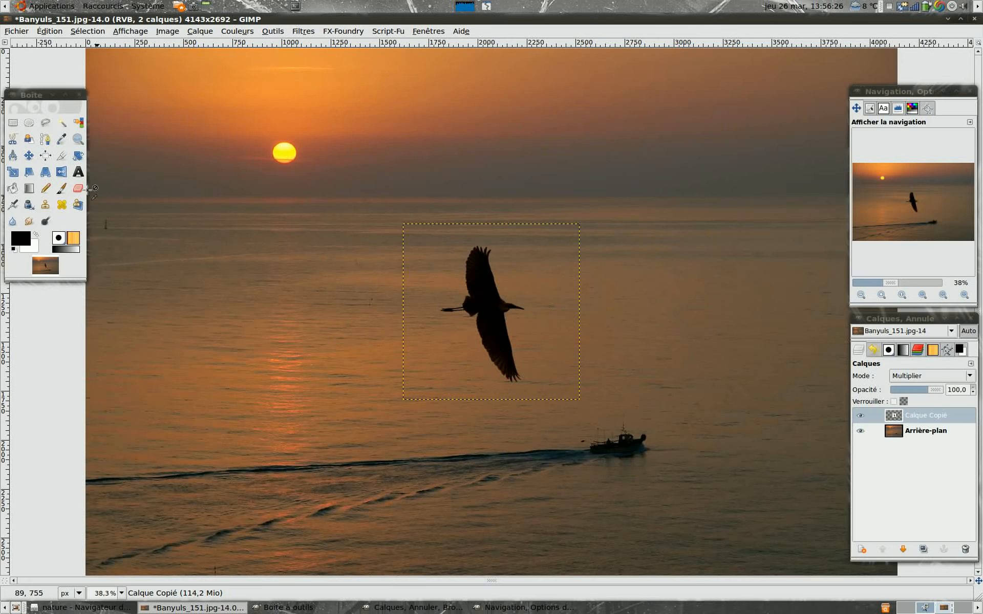
Step: Move the bird layer just left of the sun, with its lower wing crossing the horizon, and inspect it at 100%
click(29, 155)
drag(417, 307, 210, 184)
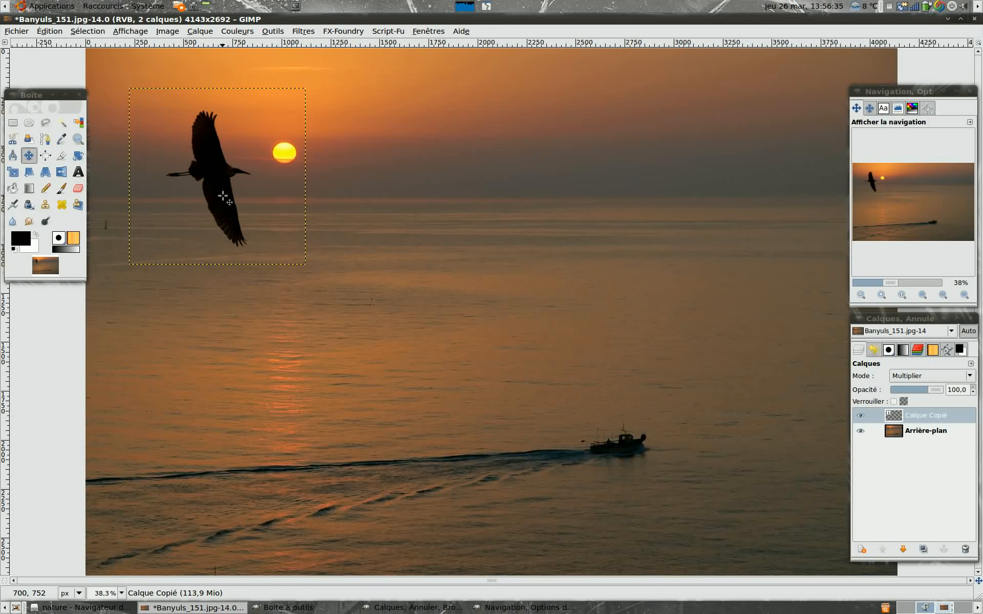
click(902, 295)
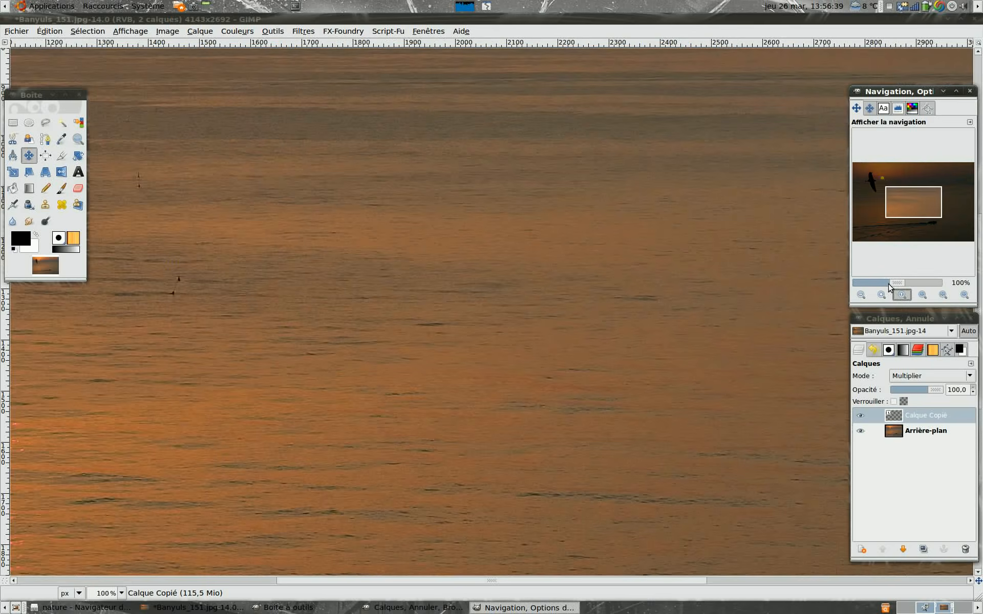
drag(909, 209, 877, 186)
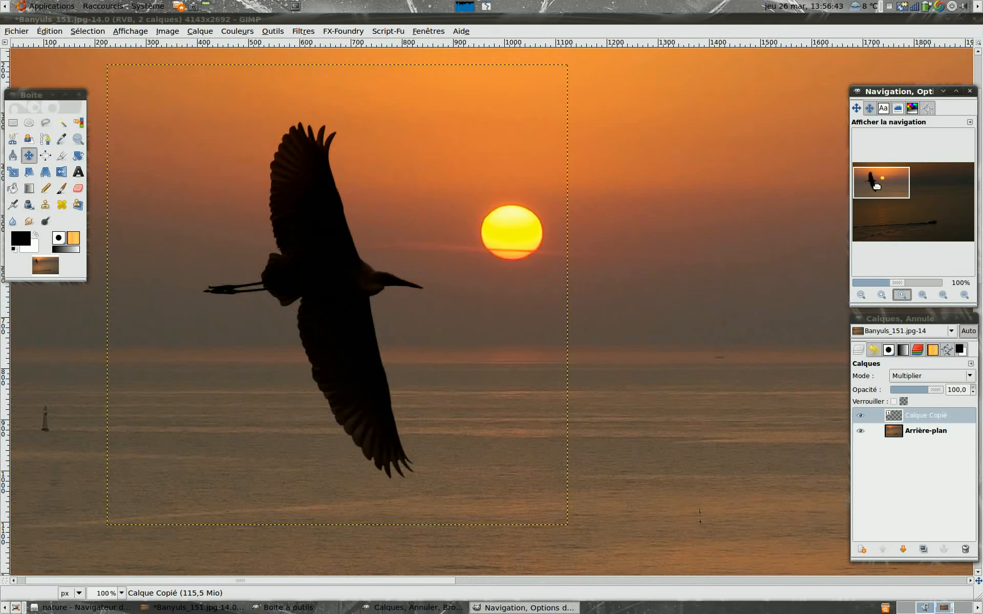
click(923, 295)
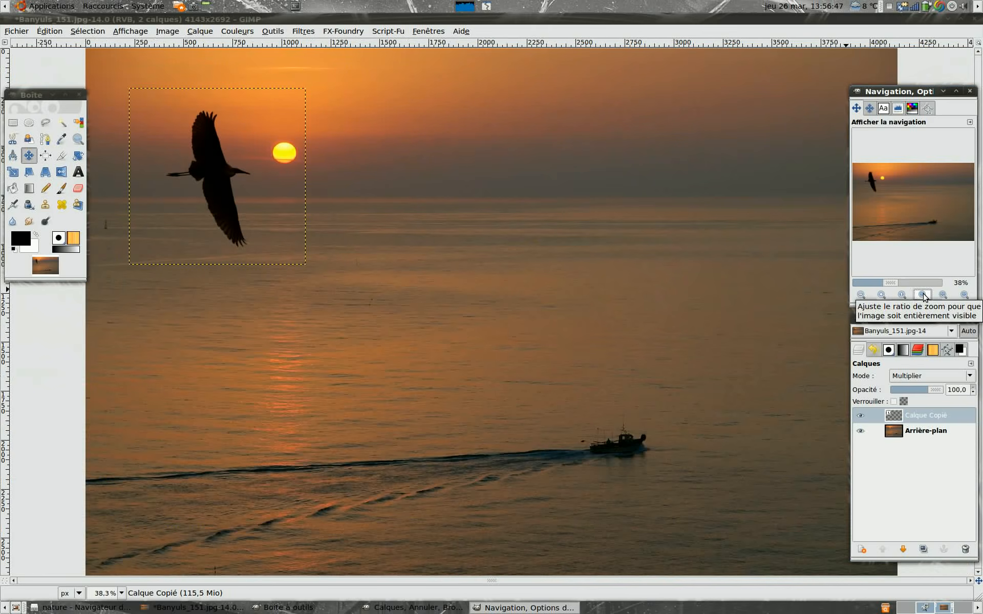
Step: Flatten the image to merge the bird layer into the Arrière-plan layer
right_click(899, 417)
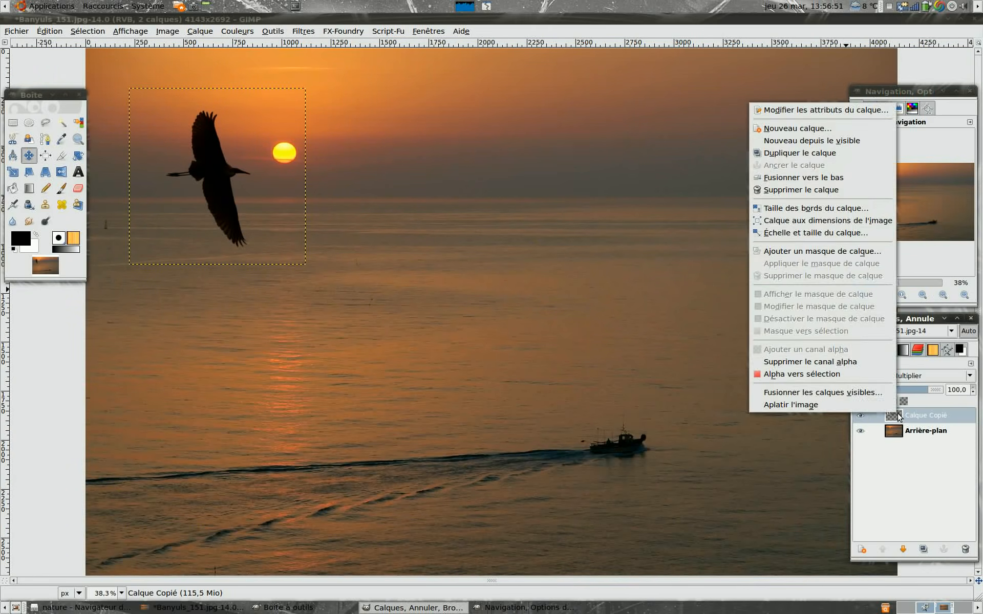
click(856, 405)
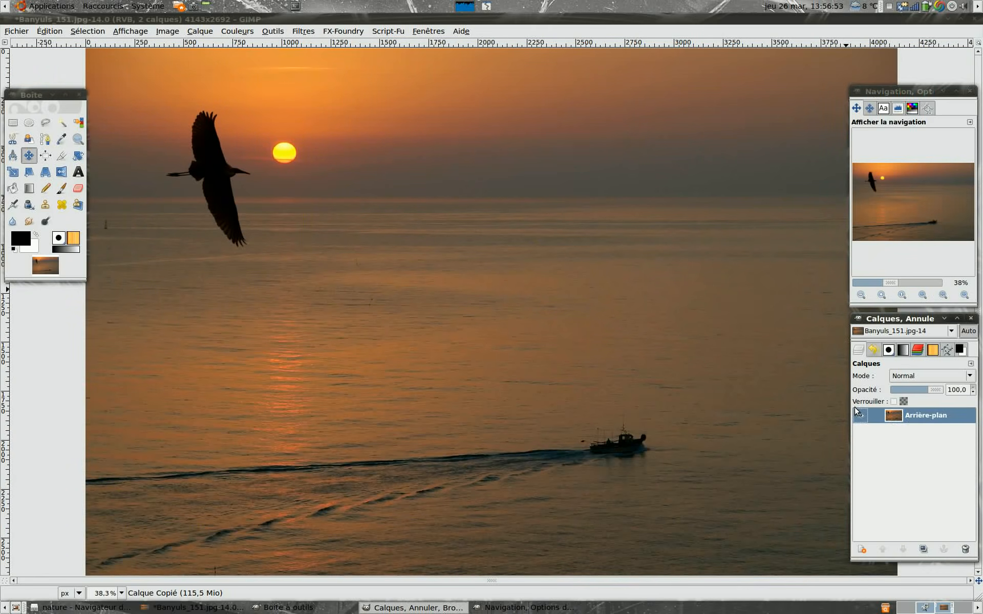